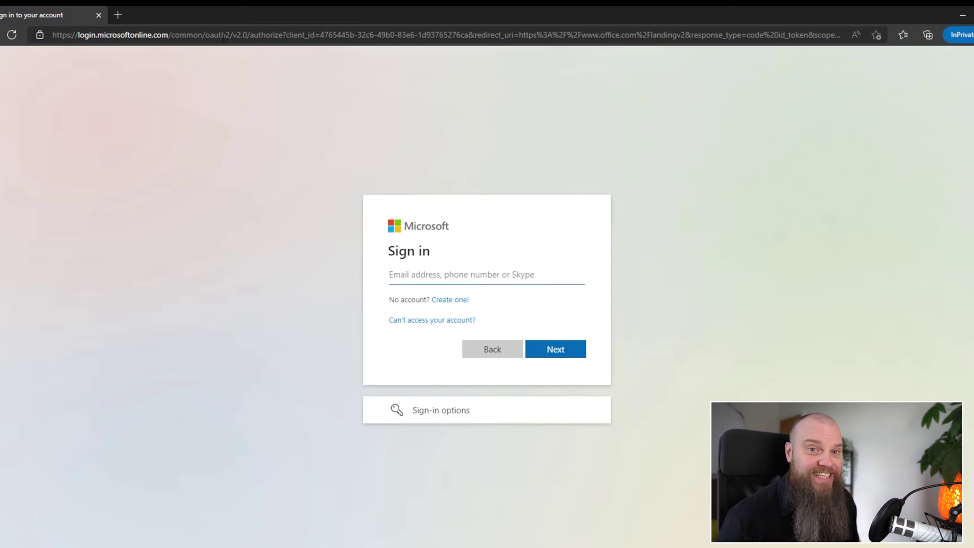
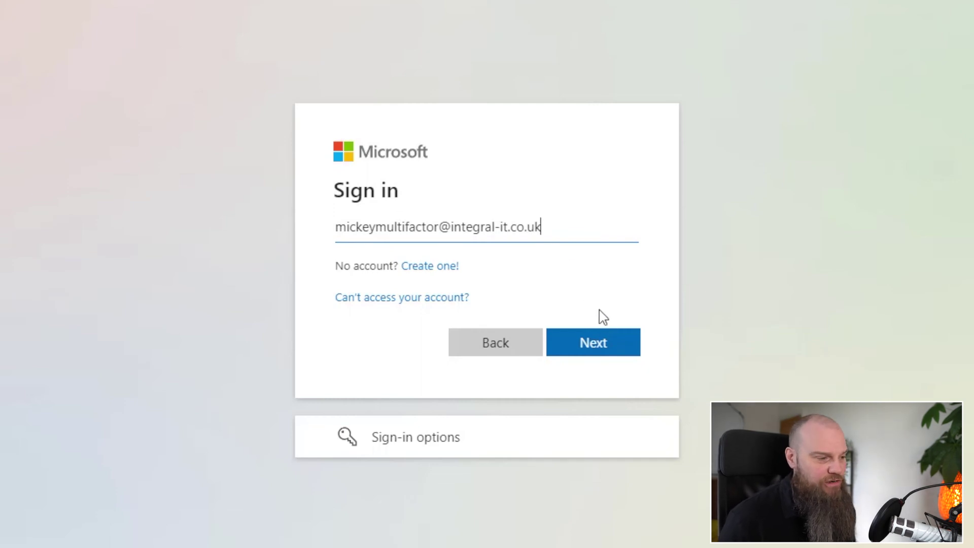
Step: Sign in with the test user's email and password, choosing No at Stay signed in
left_click(589, 345)
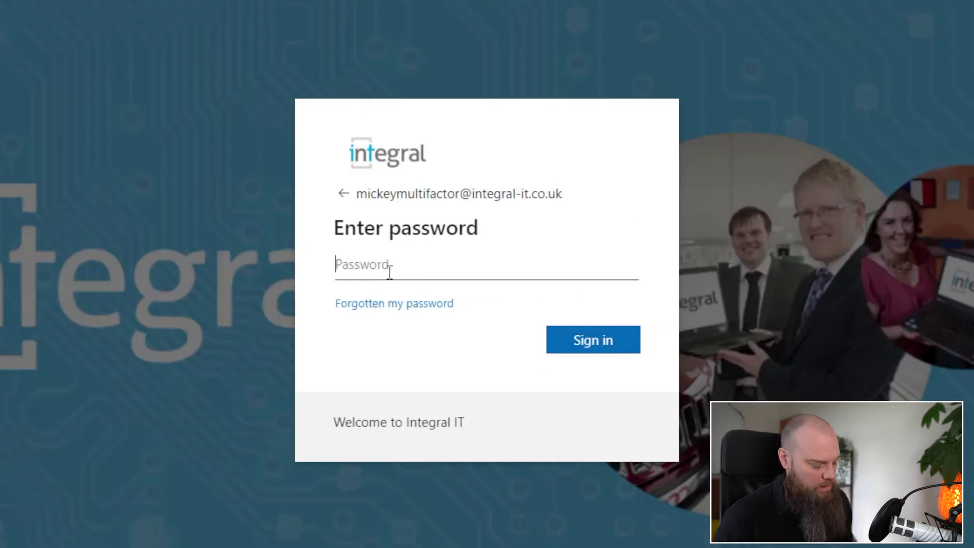
key("ctrl+v")
left_click(615, 343)
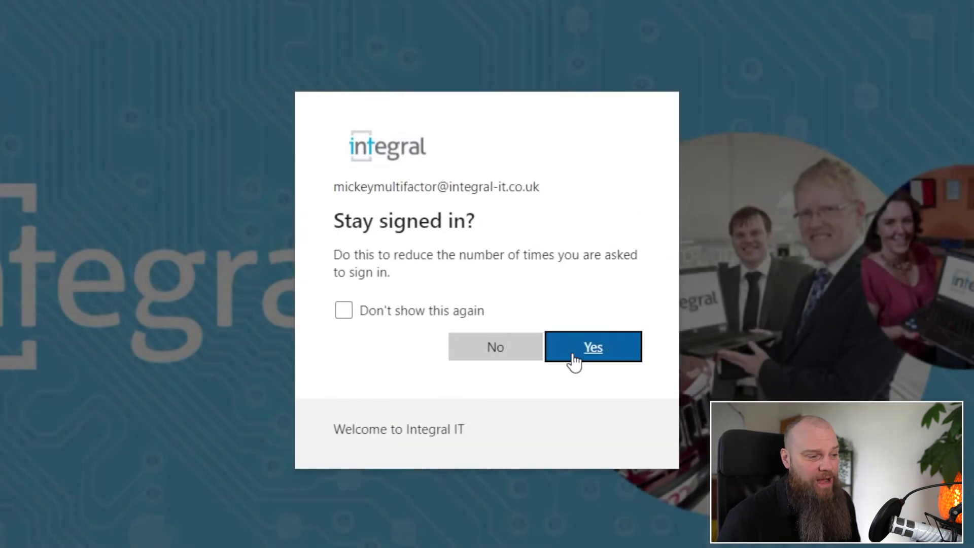
left_click(527, 361)
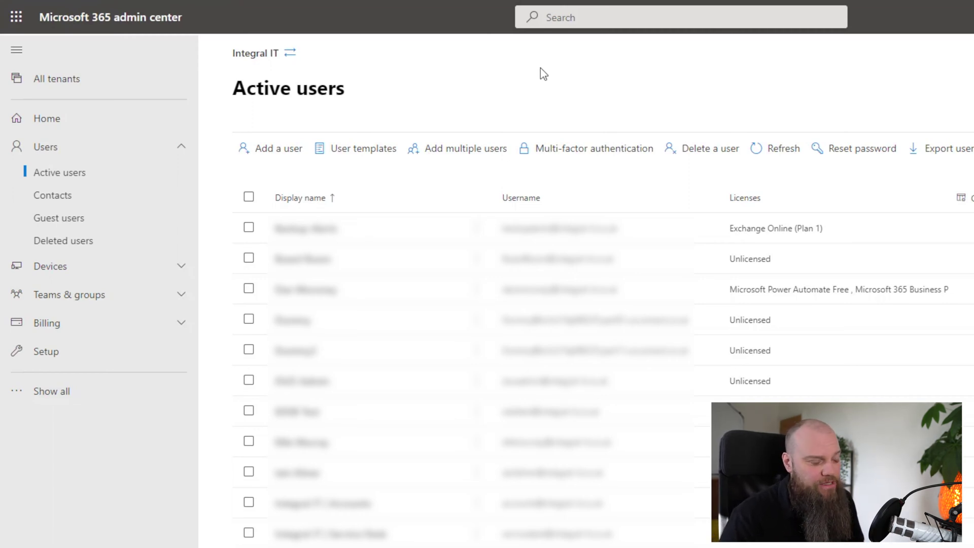
Step: Select the test user on the multi-factor authentication page and confirm enabling MFA for them
left_click(638, 160)
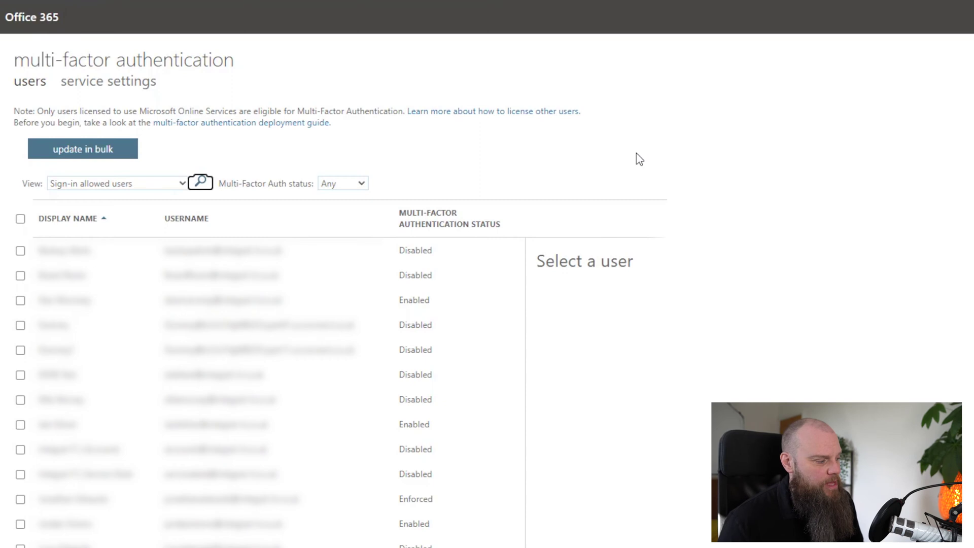
scroll(630, 211, "down", 3)
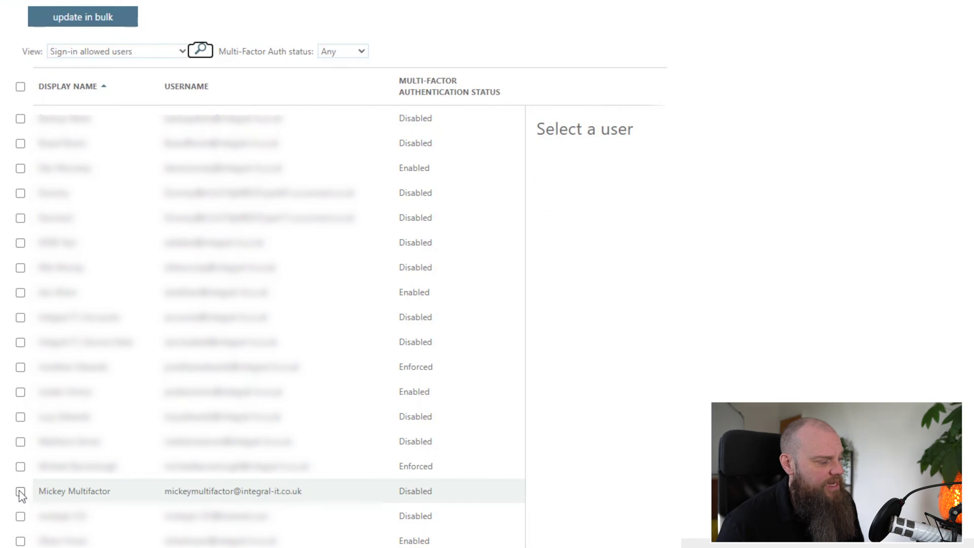
left_click(20, 491)
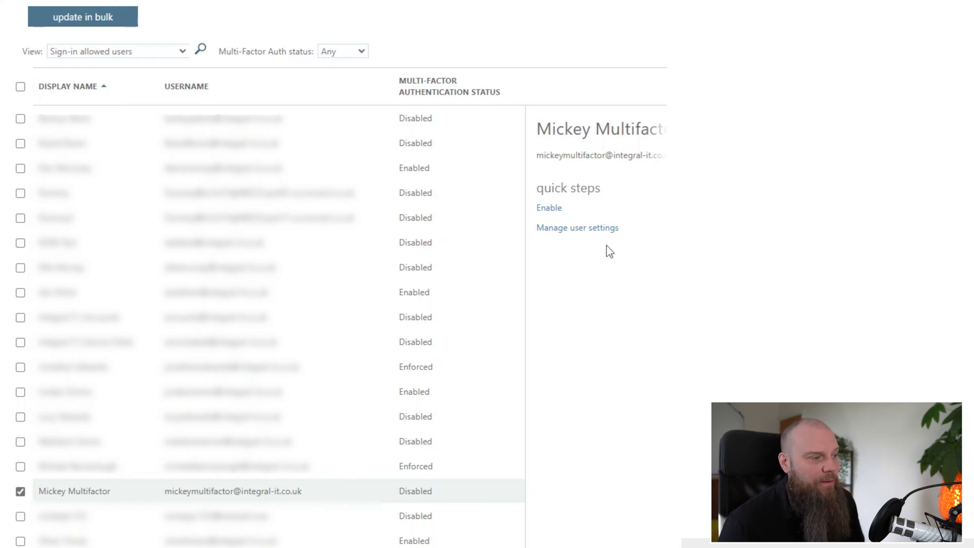
left_click(558, 215)
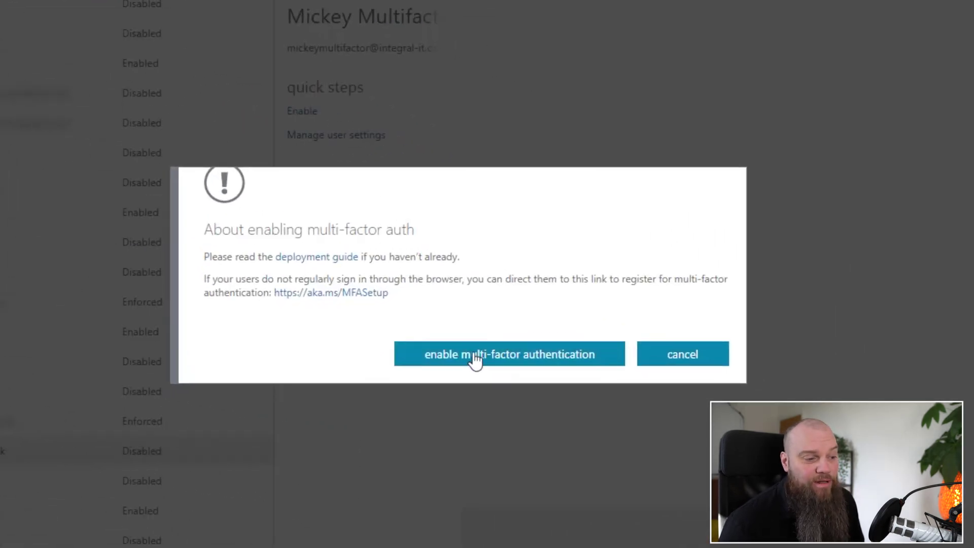
left_click(475, 359)
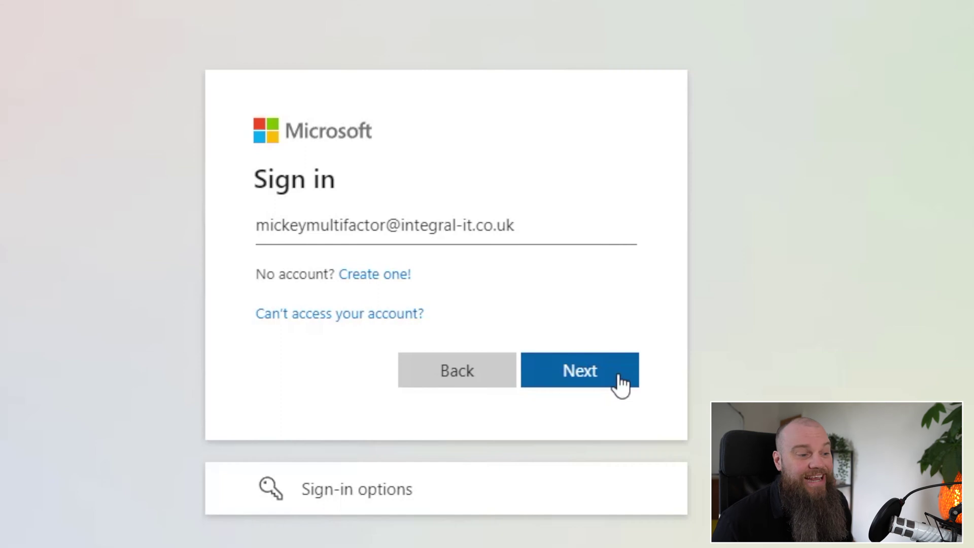
Step: Enter the test user's password and continue past 'More information required'
left_click(620, 383)
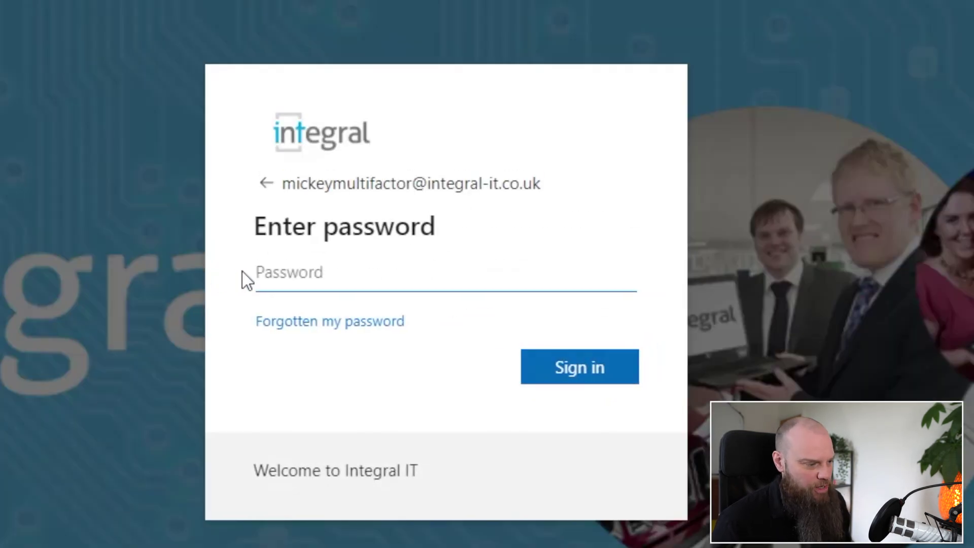
left_click(330, 267)
type("********")
left_click(613, 370)
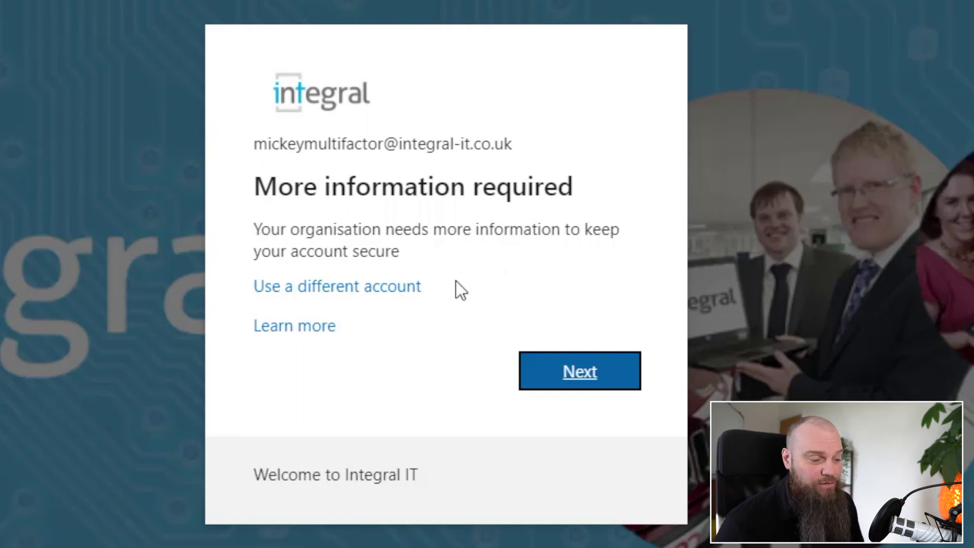
left_click(578, 371)
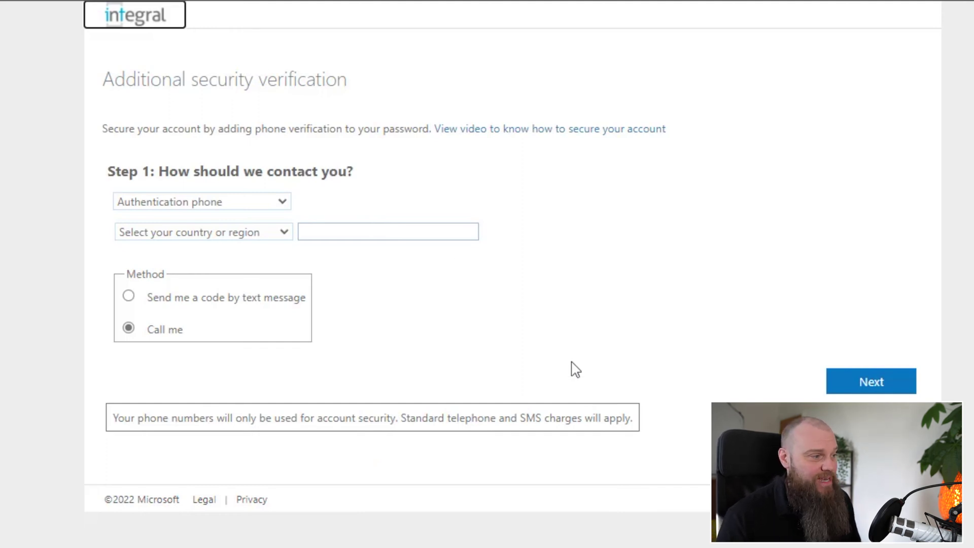
Step: Choose Mobile app with 'Receive notifications for verification' and begin its Set up
left_click(273, 203)
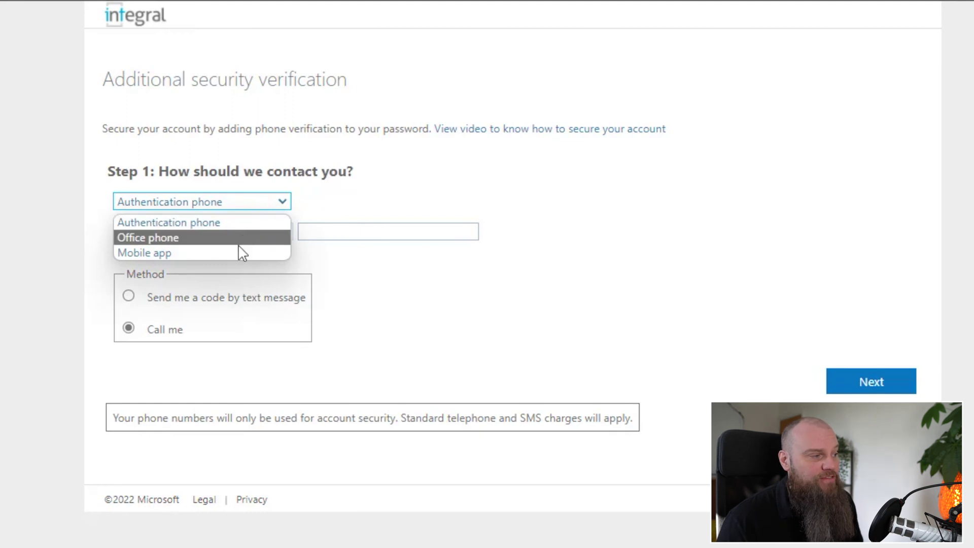
left_click(548, 315)
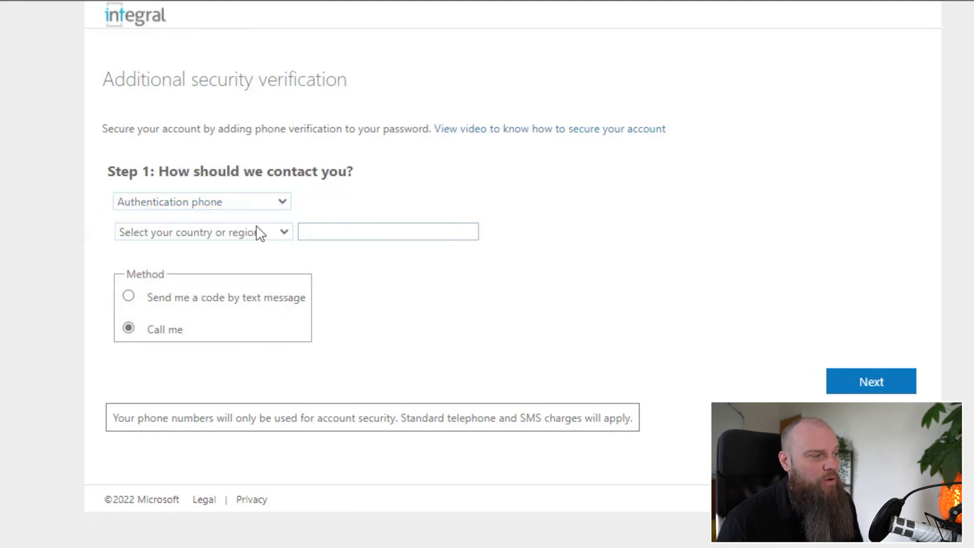
left_click(260, 202)
key("Down")
key("Down")
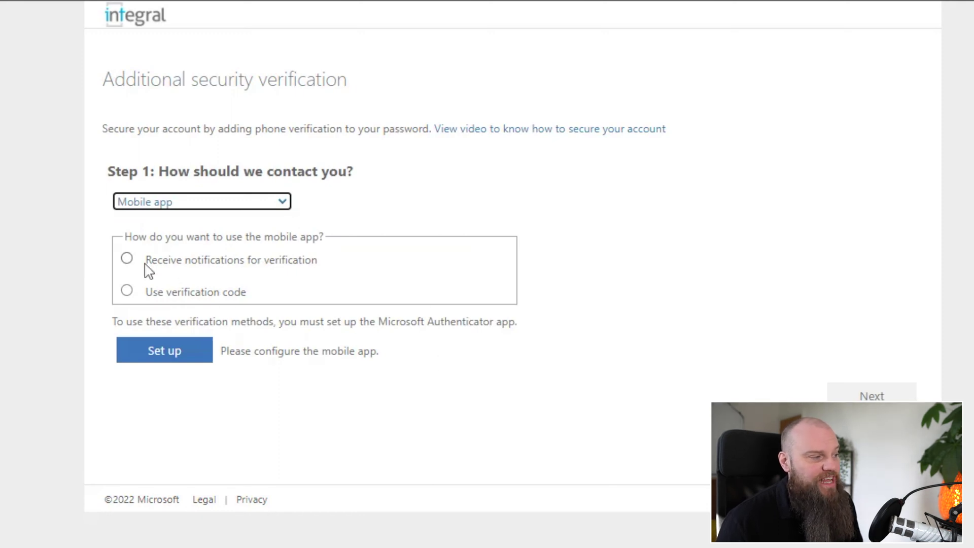
left_click(128, 259)
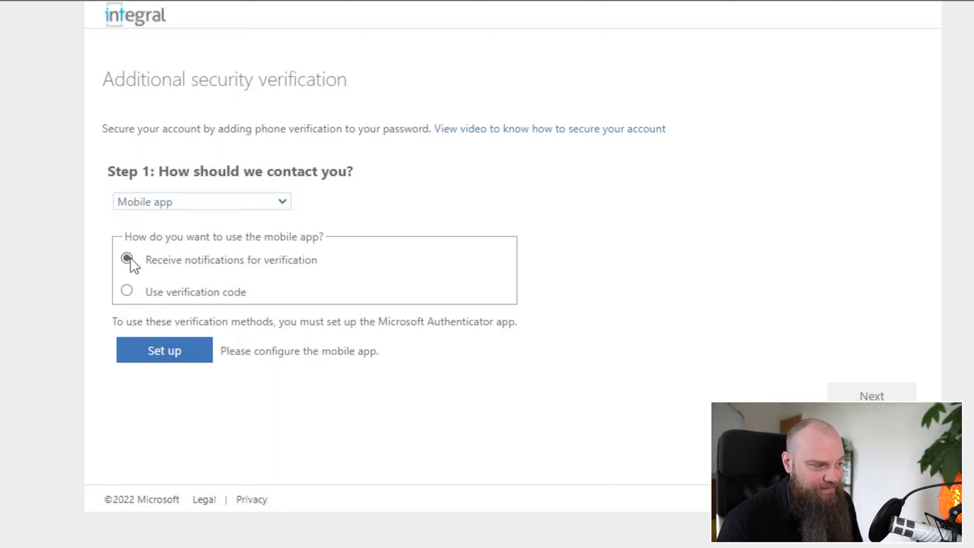
left_click(172, 351)
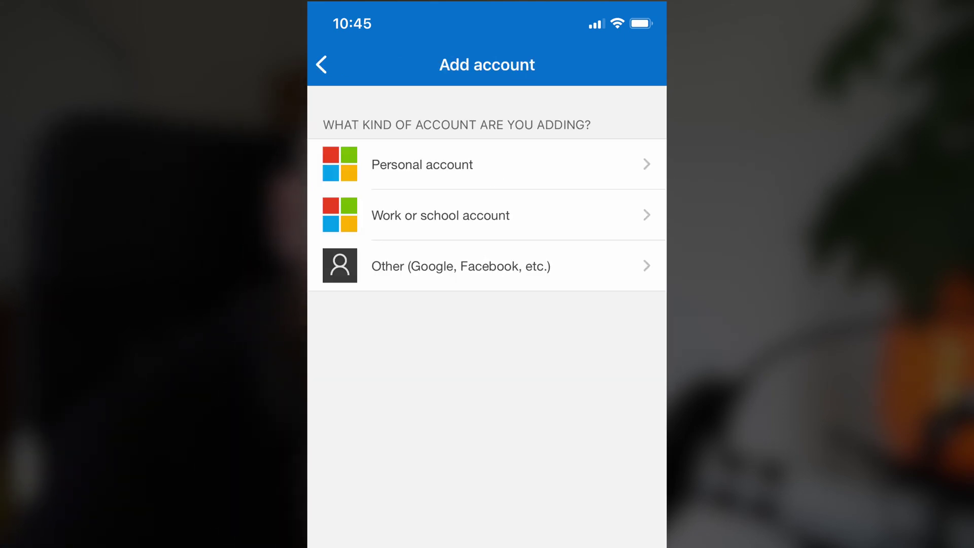
Step: Add a work or school account in Authenticator using the setup QR code
left_click(441, 215)
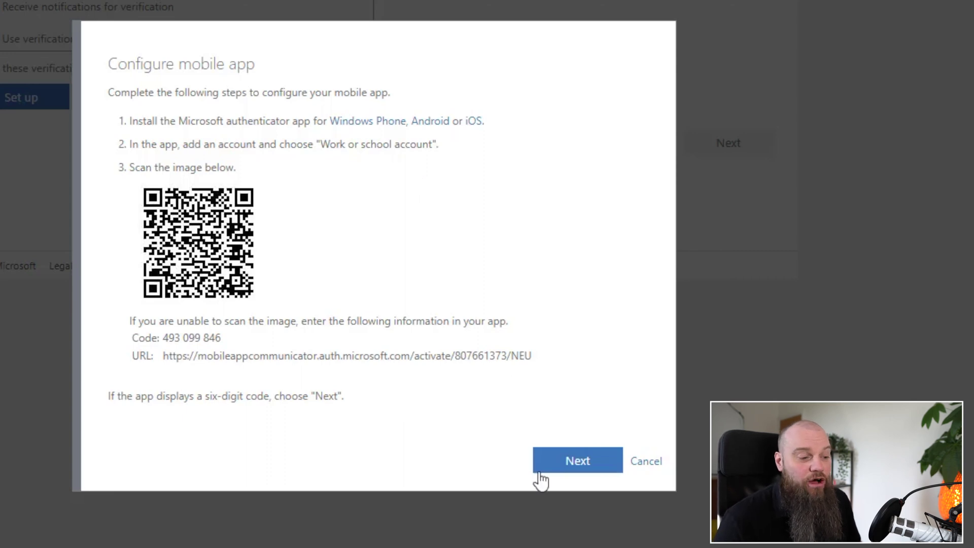
Step: Confirm the Authenticator app is configured in the Configure mobile app dialog
left_click(561, 460)
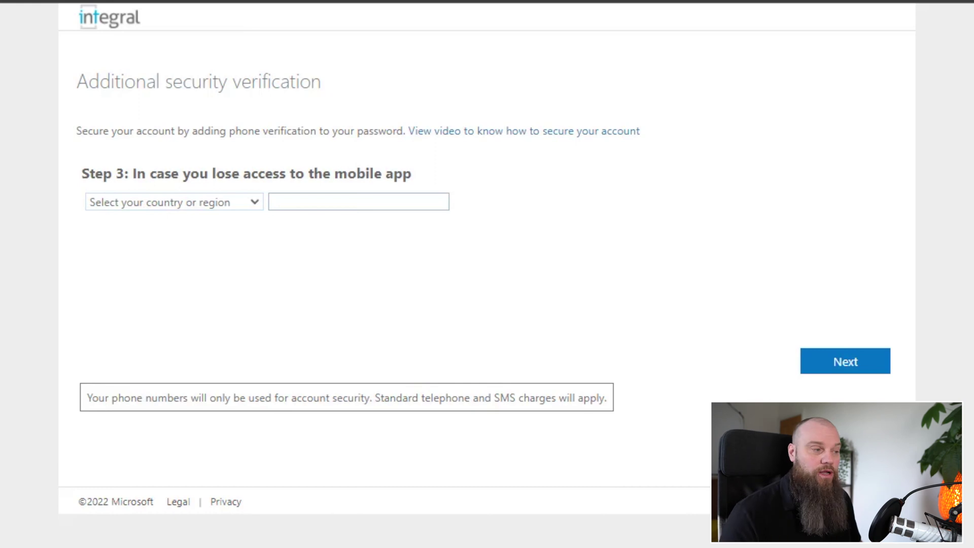
Step: Enter the backup phone number with United Kingdom (+44) as the country and continue
left_click(189, 209)
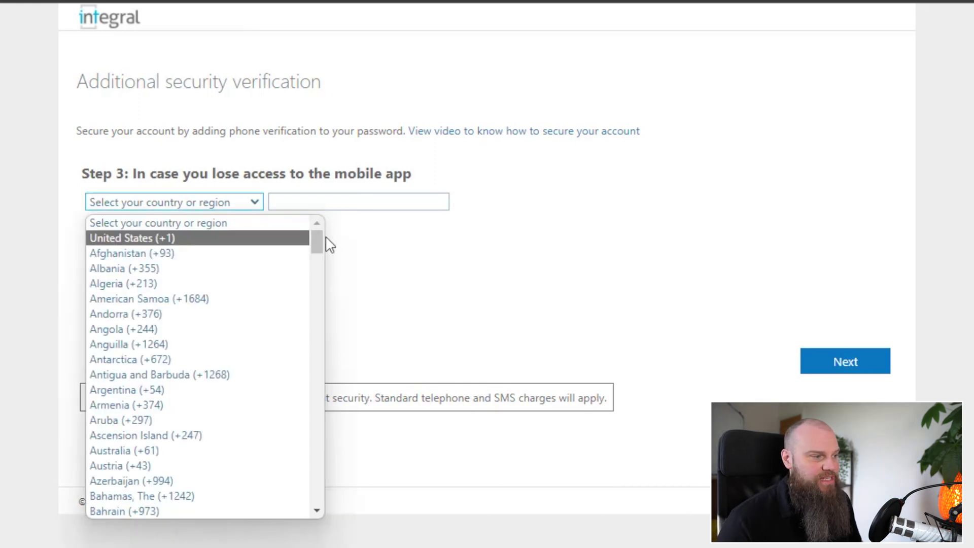
left_click_drag(315, 236, 331, 507)
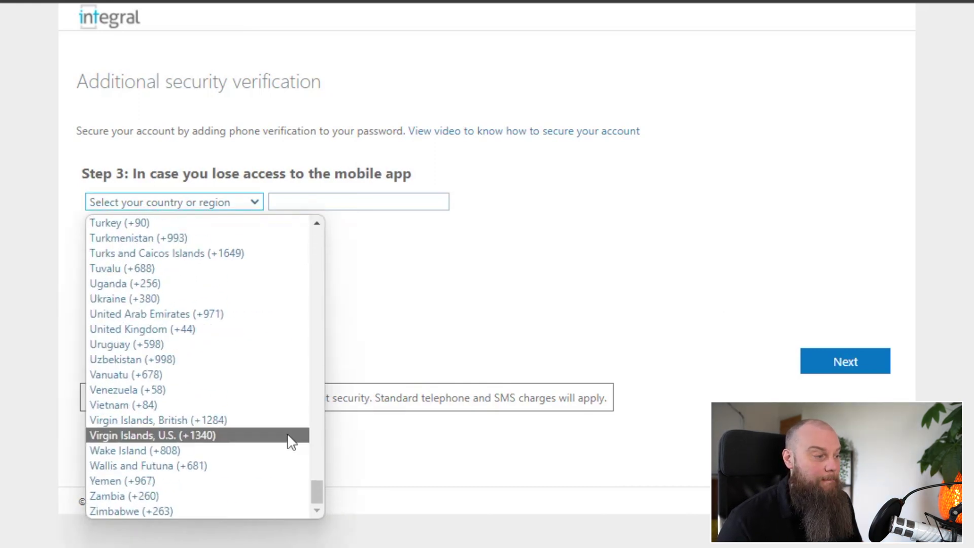
left_click(246, 329)
left_click(306, 202)
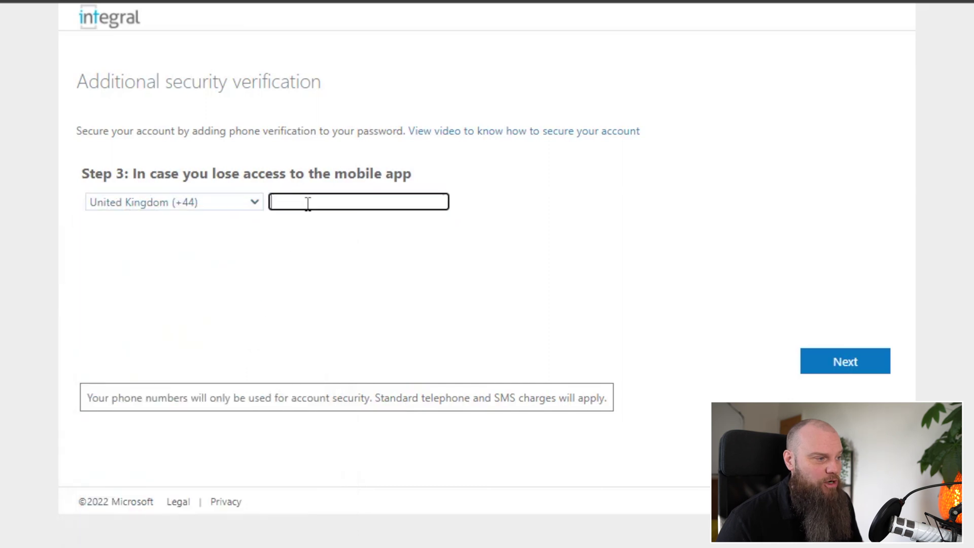
type("07")
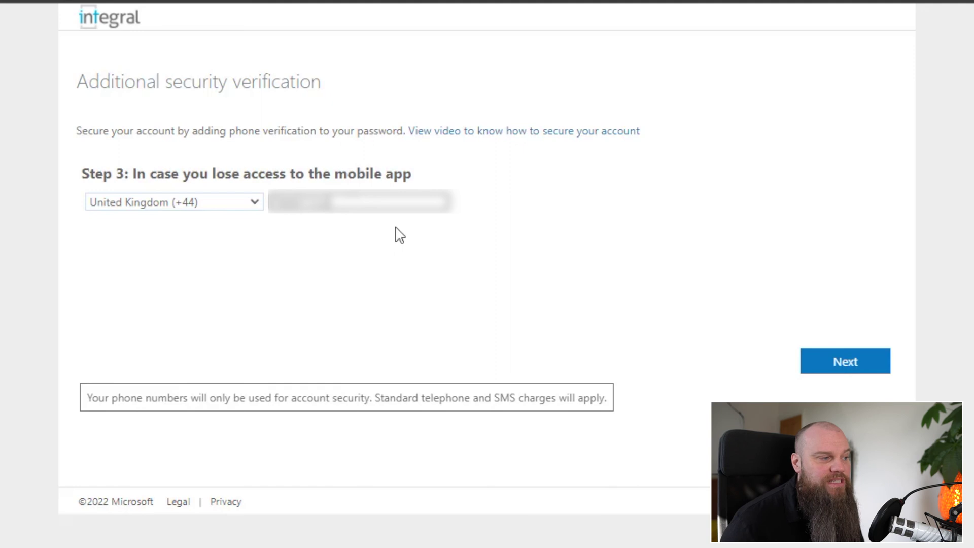
left_click(830, 362)
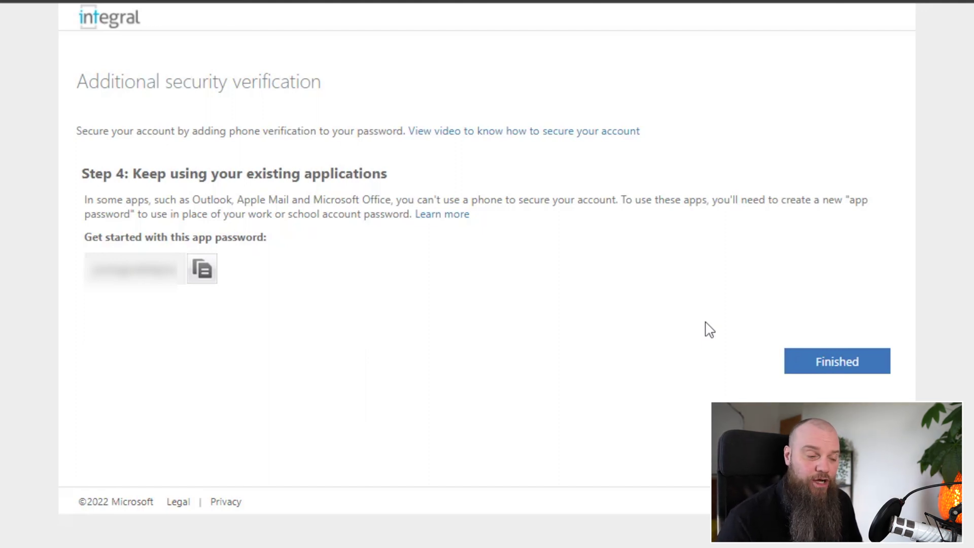
Step: Finish the verification setup and decline to stay signed in
left_click(817, 363)
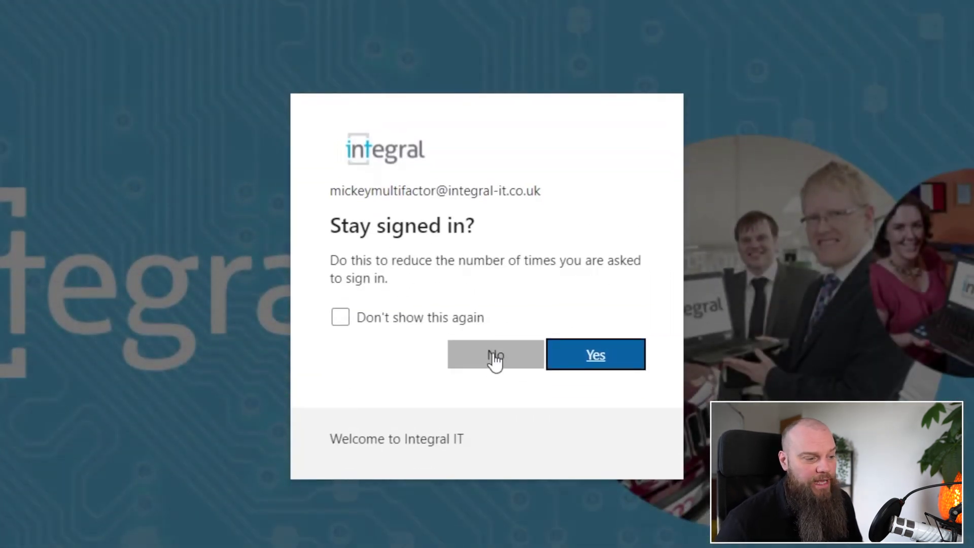
left_click(491, 362)
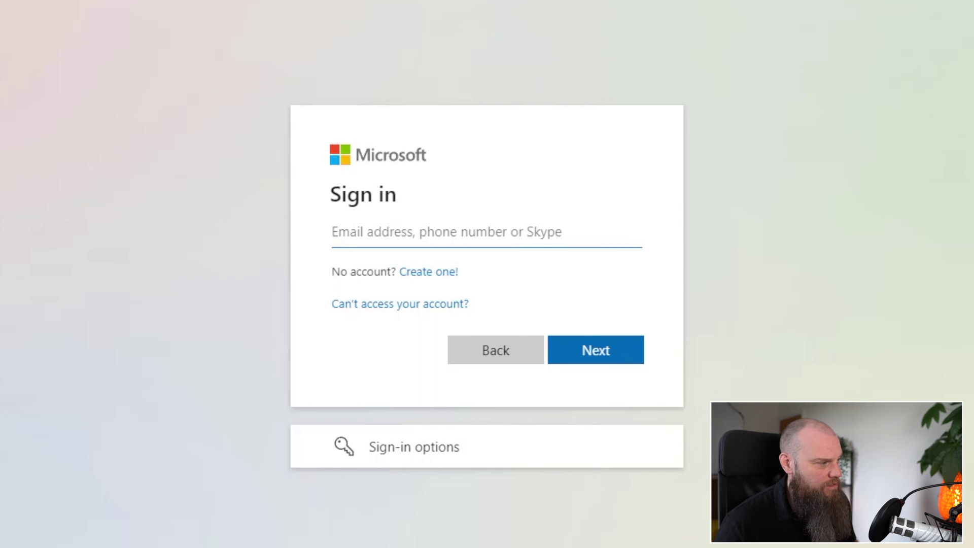
Step: Sign in with the test user's email and password to trigger the Authenticator approval prompt
left_click(616, 363)
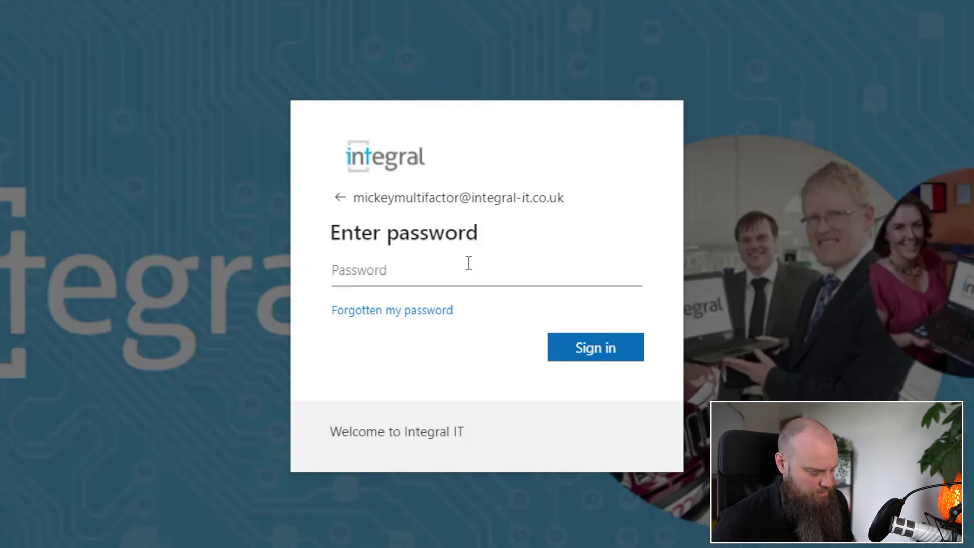
key("ctrl+v")
key("Return")
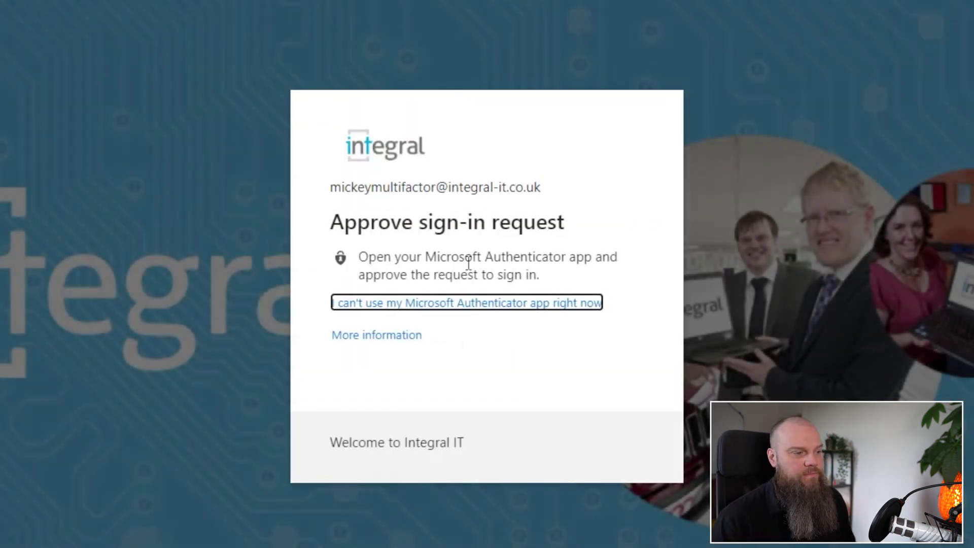